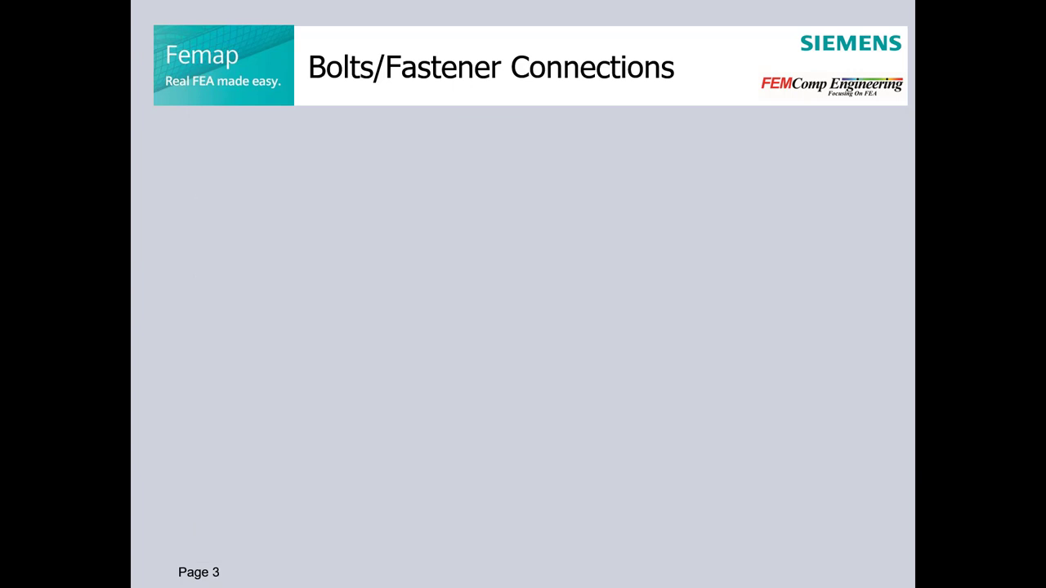
pyautogui.press('Right')
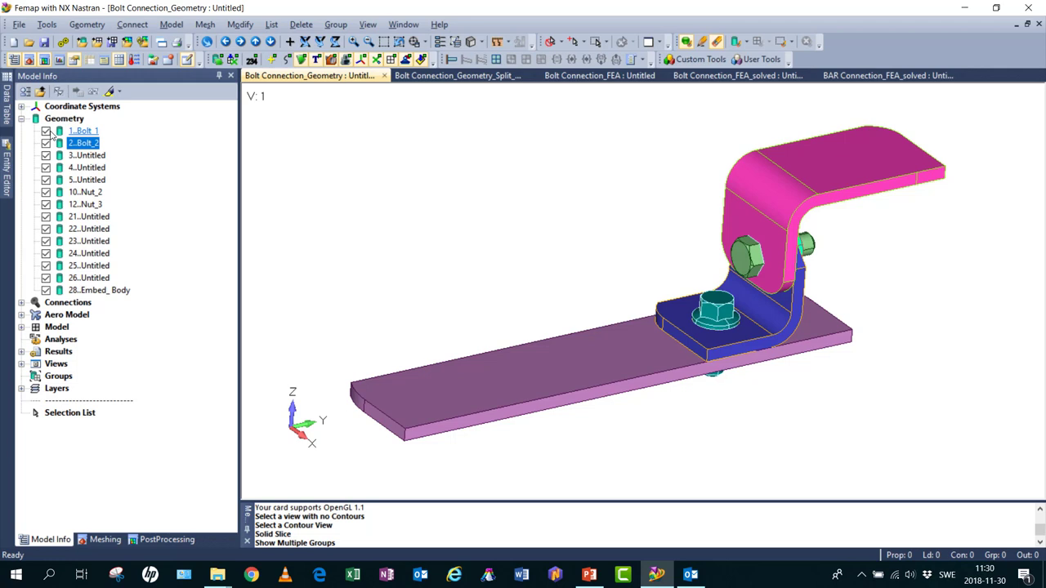
# Step: Review the Washer geometry editing options in the Meshing Toolbox, including offset distance and Split Solid
pyautogui.click(105, 539)
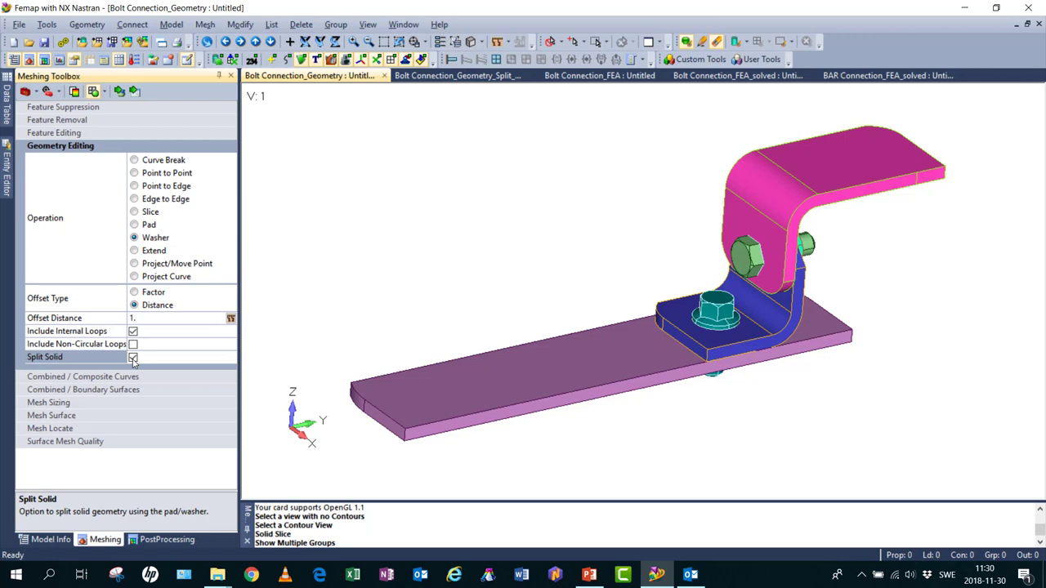
pyautogui.click(49, 539)
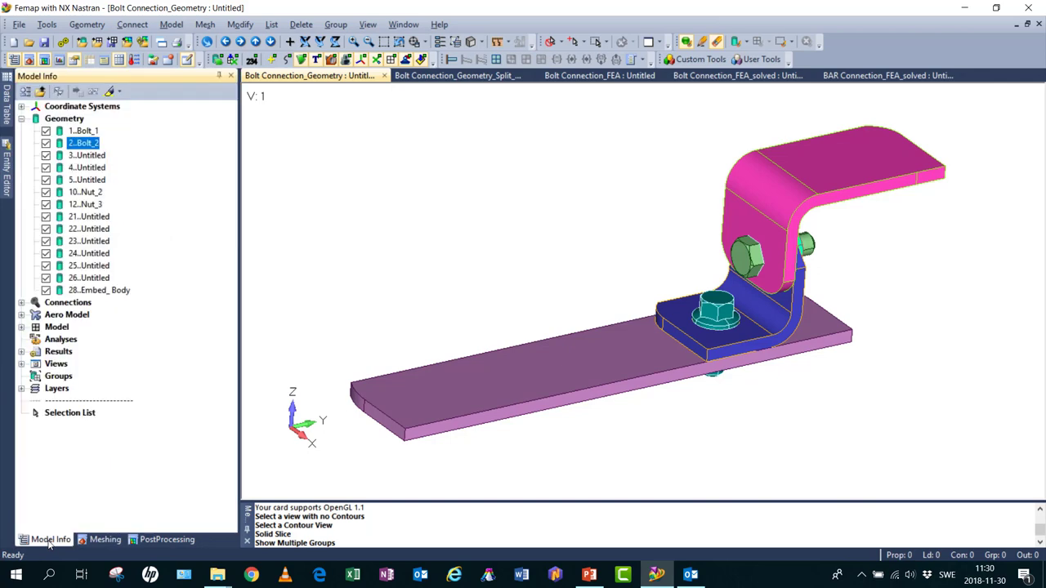
# Step: Hide the Bolt_1 solid and inspect the washer imprint around its hole in the blue bracket
pyautogui.click(46, 131)
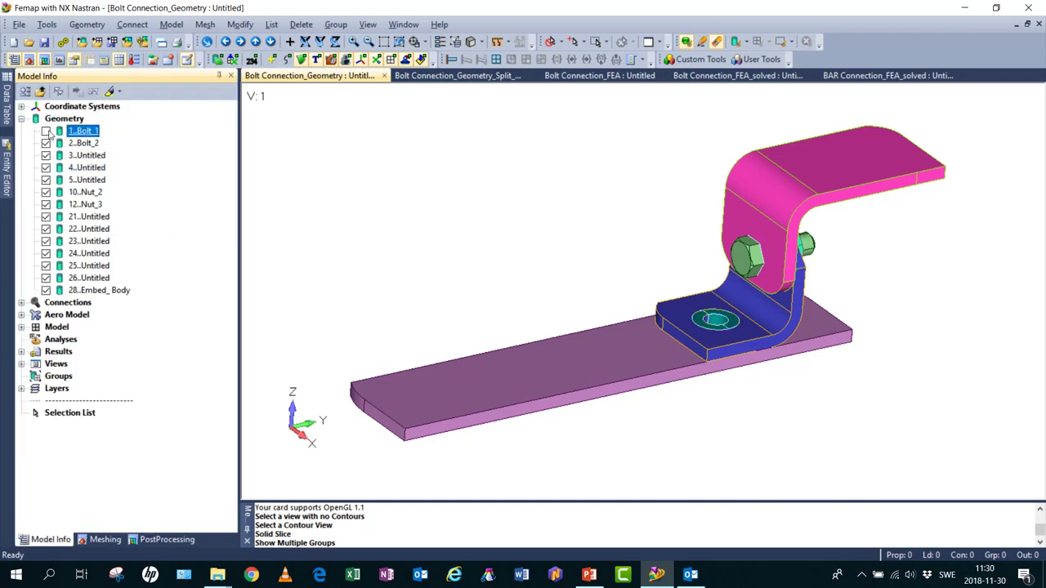
pyautogui.click(383, 42)
pyautogui.click(654, 293)
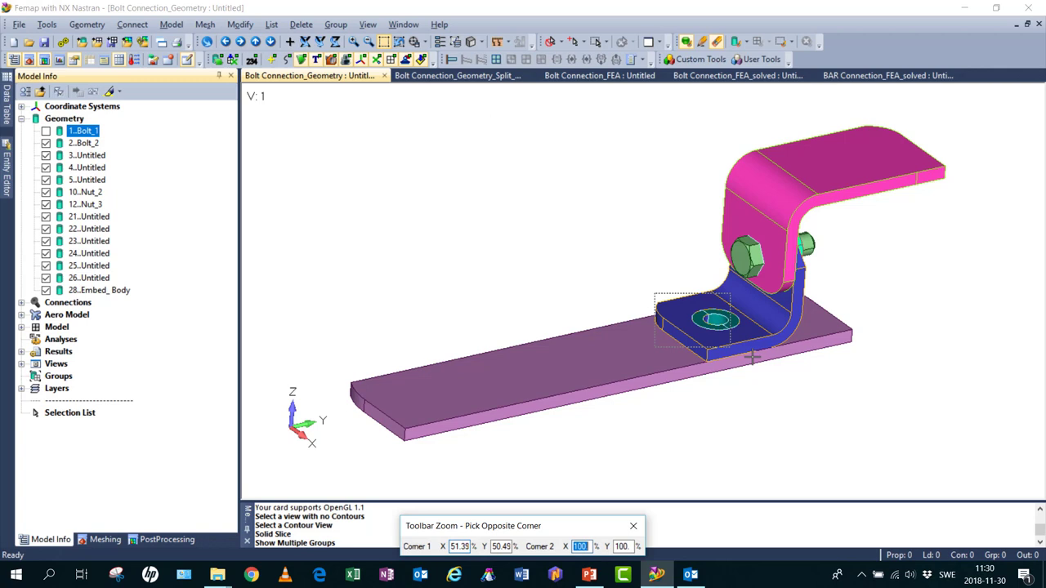
pyautogui.click(805, 386)
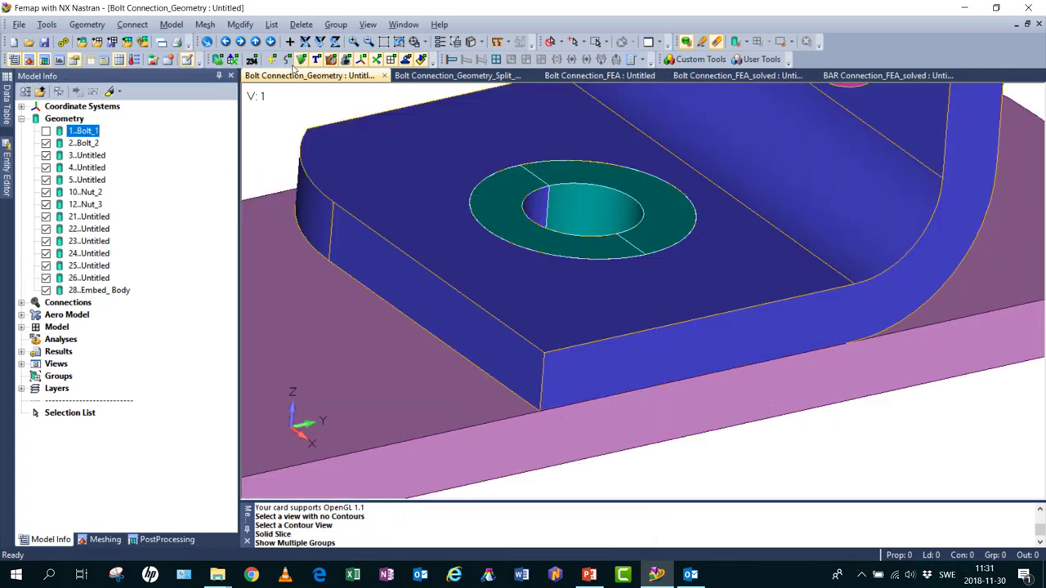
pyautogui.click(399, 42)
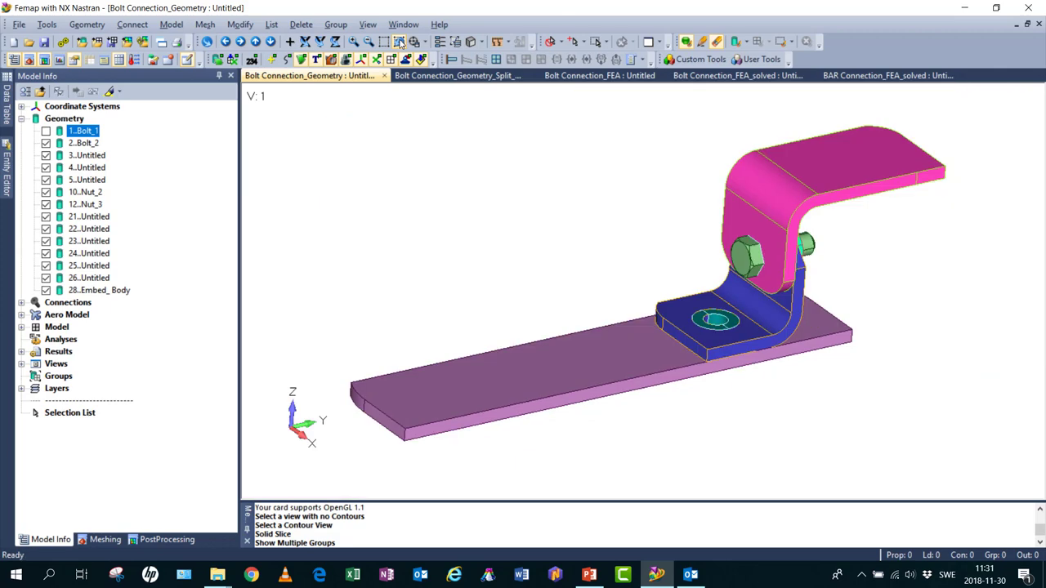
# Step: Hide the Bolt_2 solid and inspect the bolt head imprint around its hole in the pink bracket
pyautogui.click(399, 41)
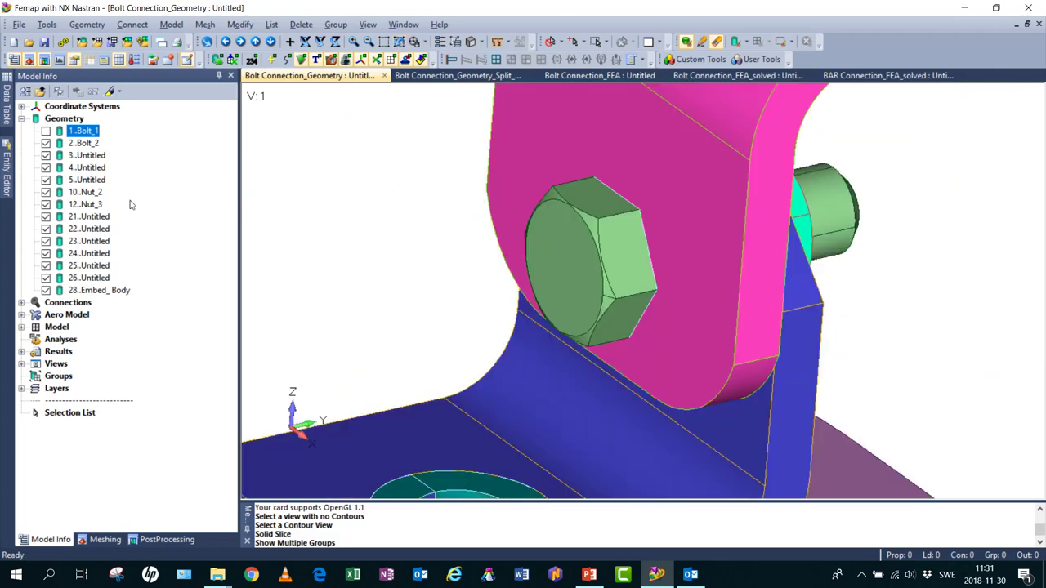
pyautogui.click(46, 143)
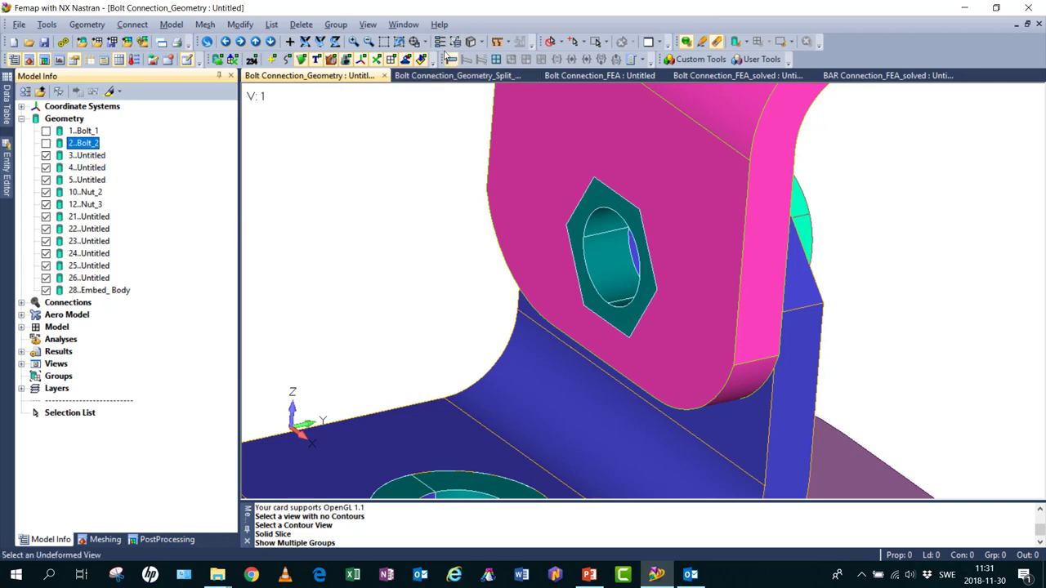
pyautogui.click(401, 44)
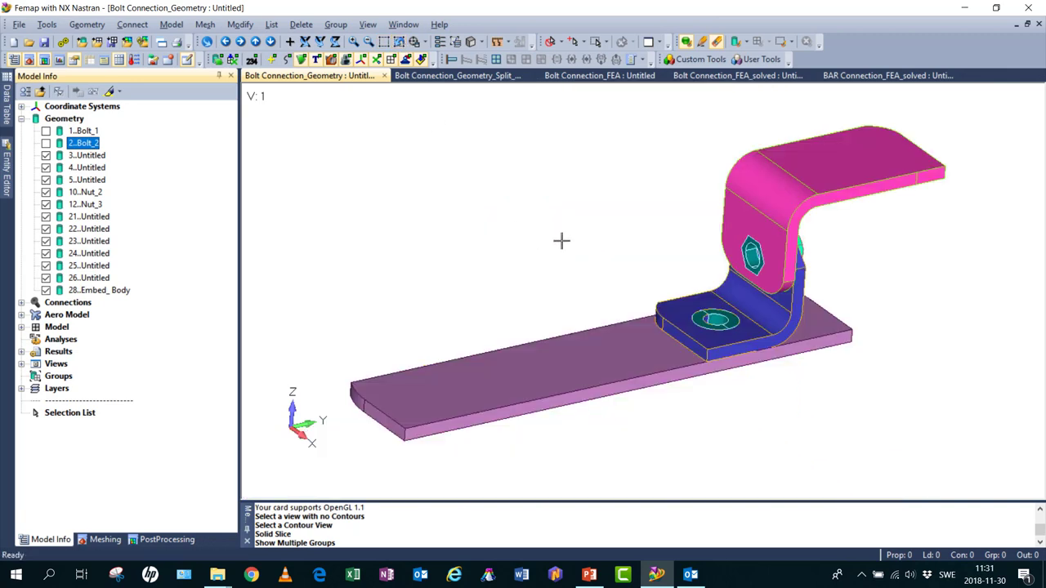
# Step: Hide the Nut_2 and Nut_3 solids and inspect the nut-side imprints around both holes from the underside
pyautogui.click(46, 192)
pyautogui.click(46, 204)
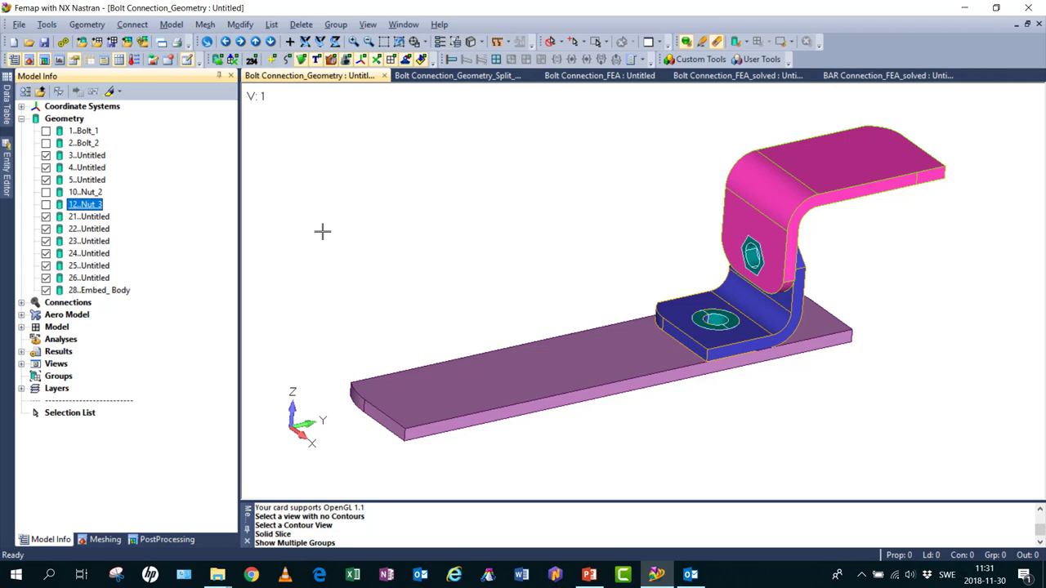
pyautogui.moveTo(644, 285); pyautogui.dragTo(488, 182, button='middle')
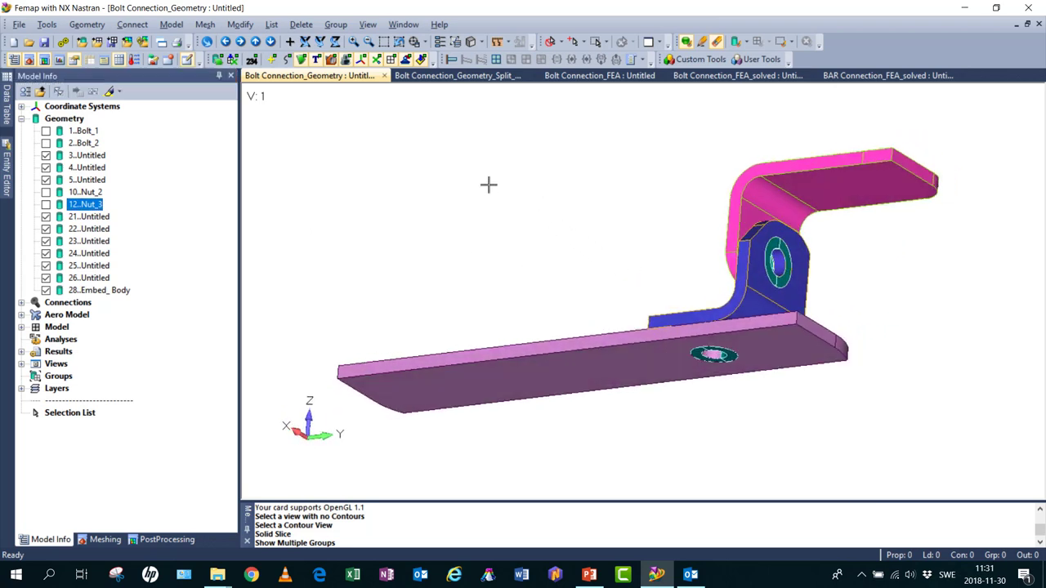
pyautogui.click(386, 42)
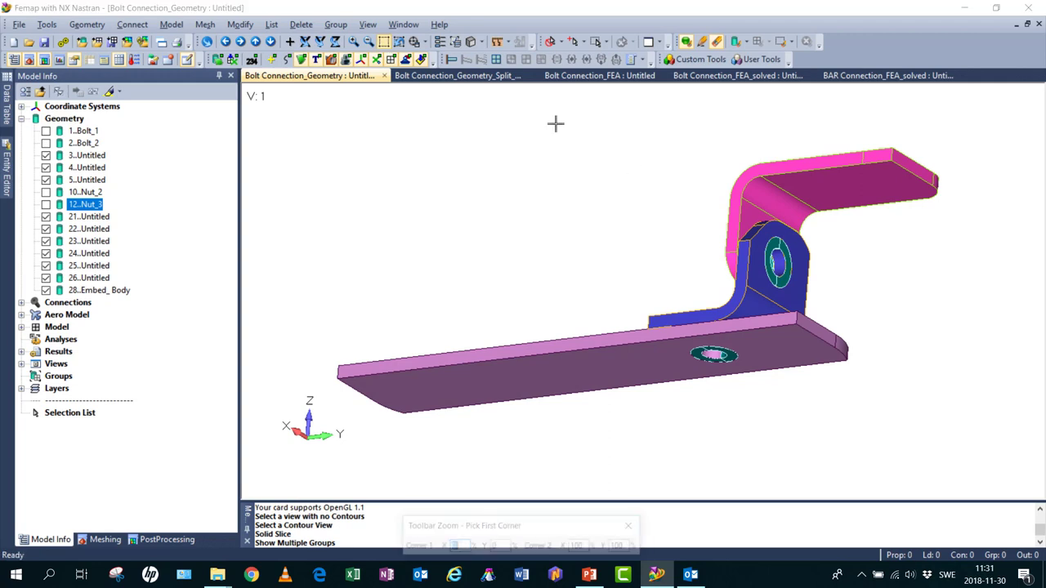
pyautogui.click(643, 210)
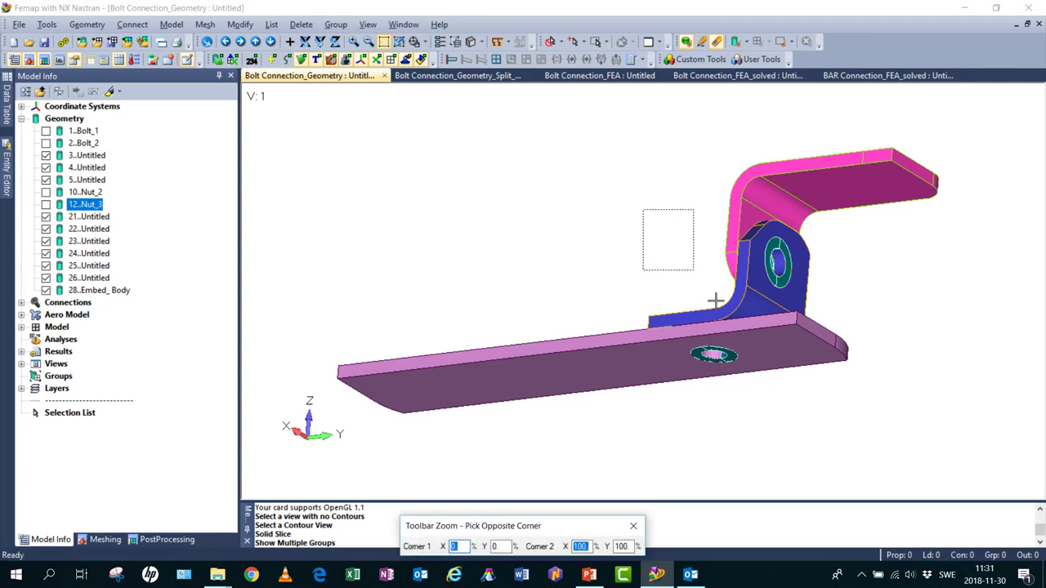
pyautogui.click(817, 393)
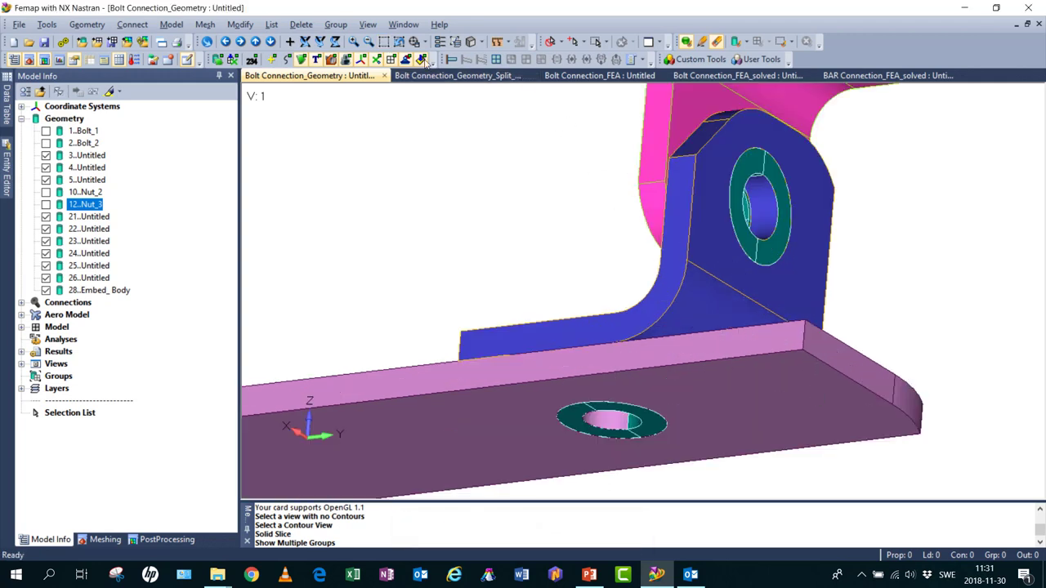
pyautogui.click(398, 43)
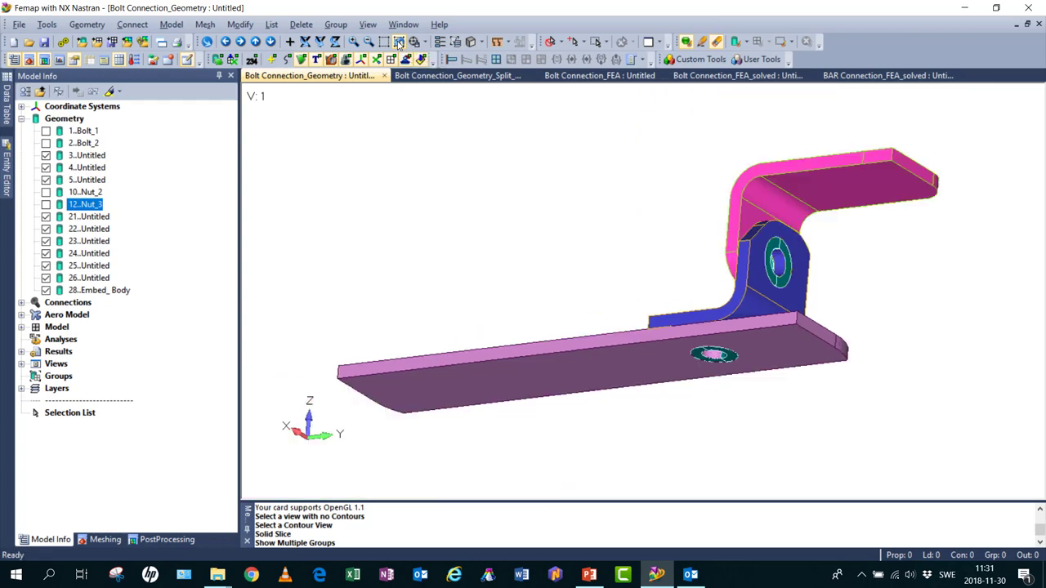
# Step: Switch to the Bolt Connection_Geometry_Split_Hex model and examine how the solids are split around the bolt holes
pyautogui.click(474, 75)
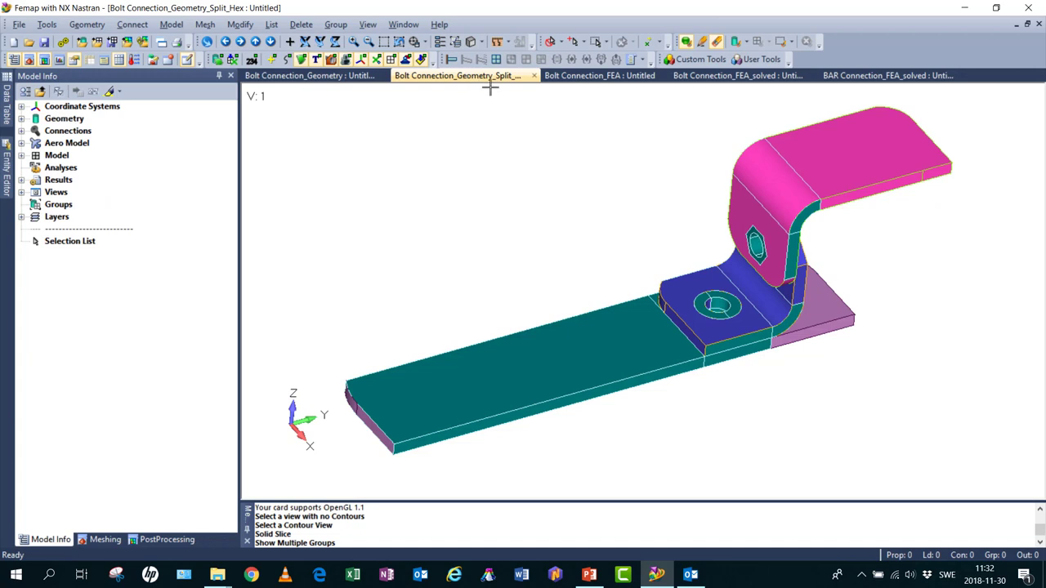
pyautogui.click(658, 216)
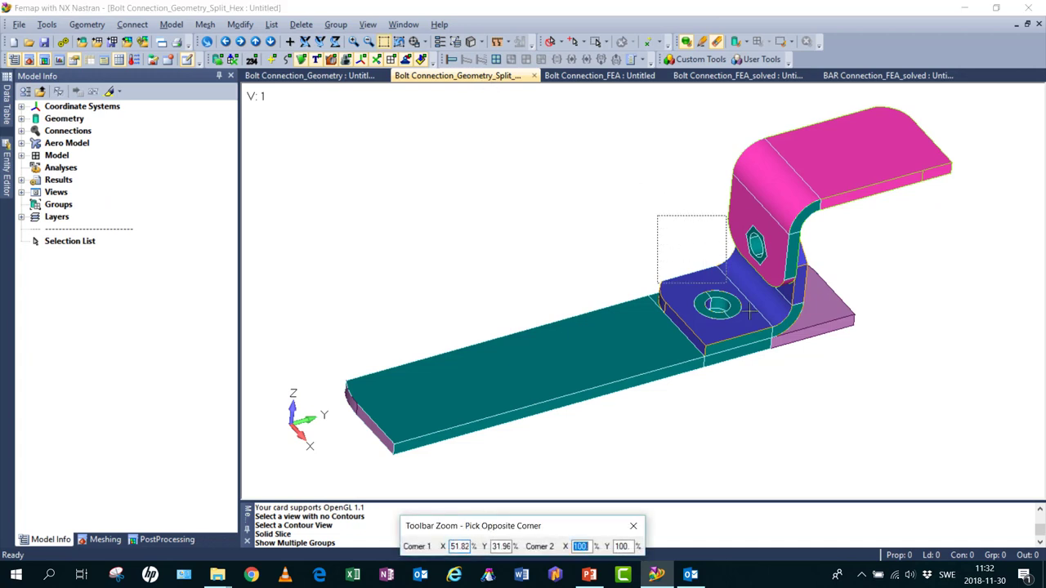
pyautogui.click(824, 398)
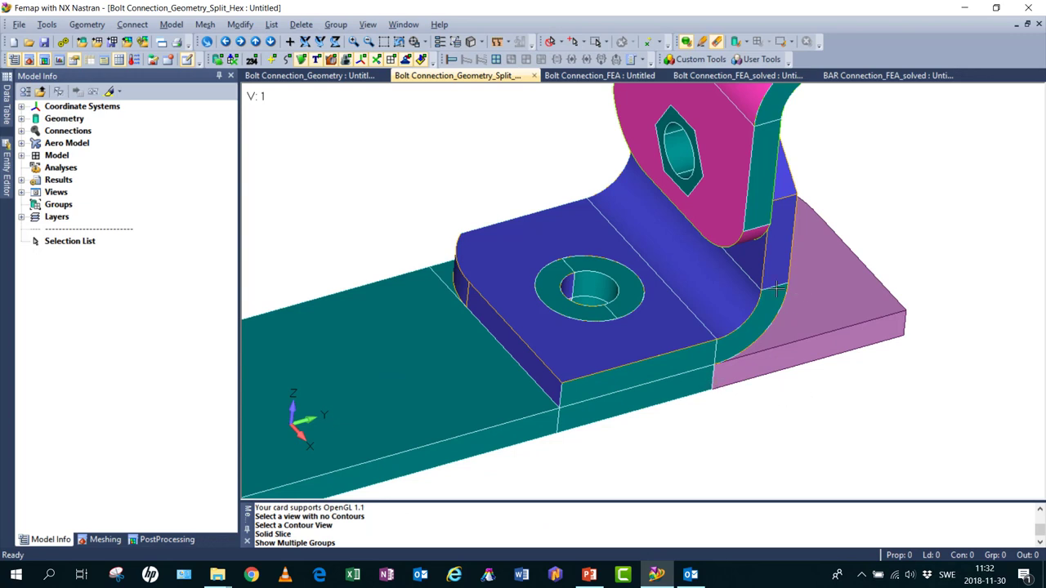
pyautogui.click(399, 42)
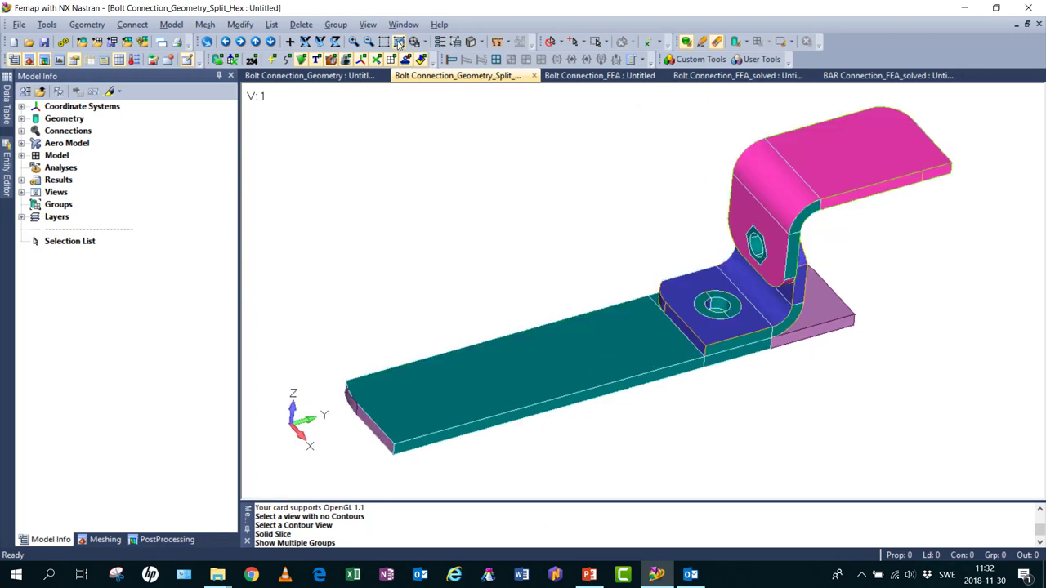
# Step: In the Bolt Connection_FEA model, highlight the Slide connections Region 31-32 and Region 12-13 in the Connection Editor to examine their contact surfaces
pyautogui.click(599, 75)
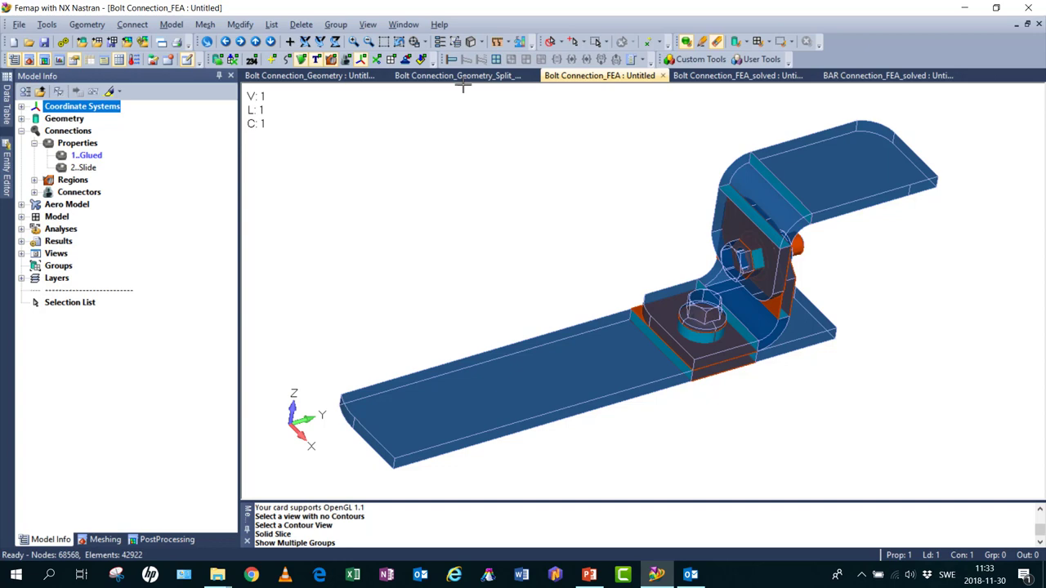
pyautogui.click(383, 41)
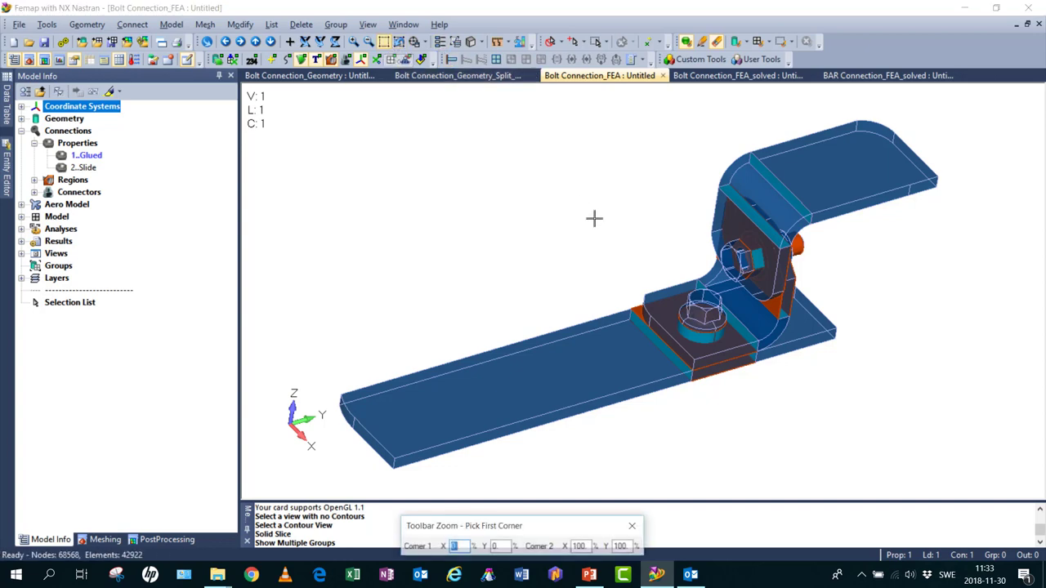
pyautogui.click(598, 196)
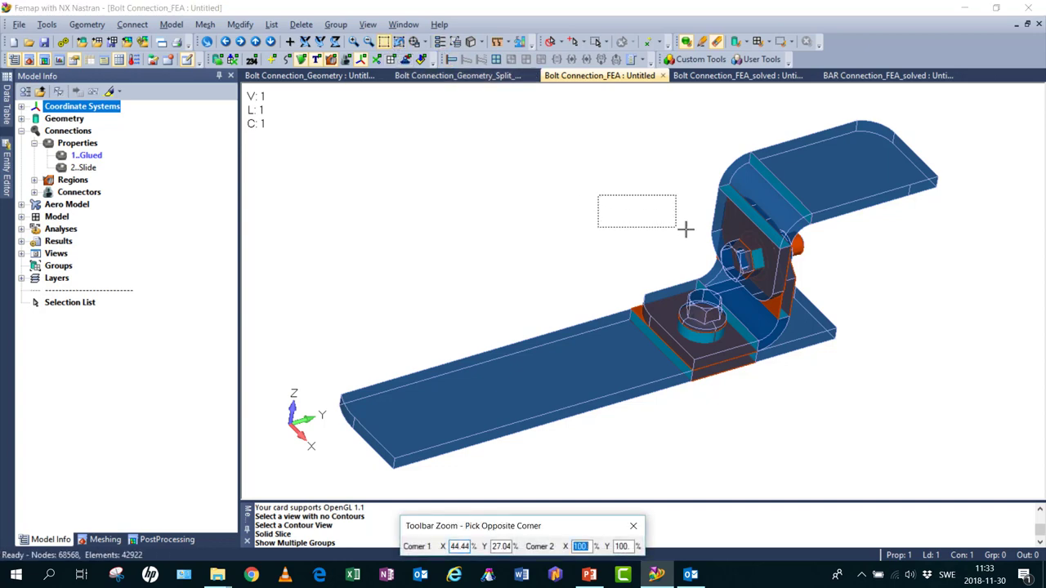
pyautogui.click(836, 389)
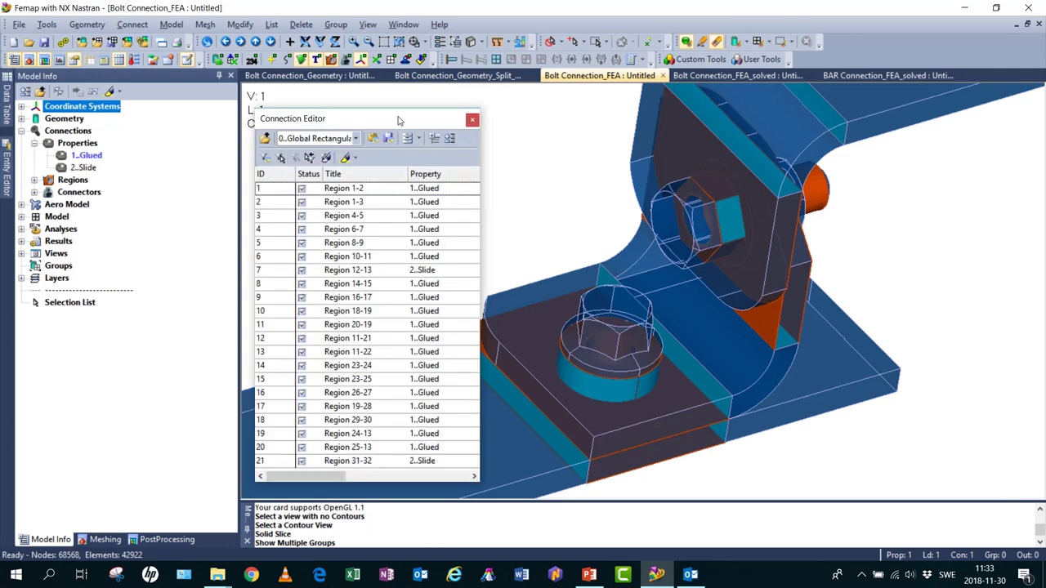
pyautogui.click(347, 160)
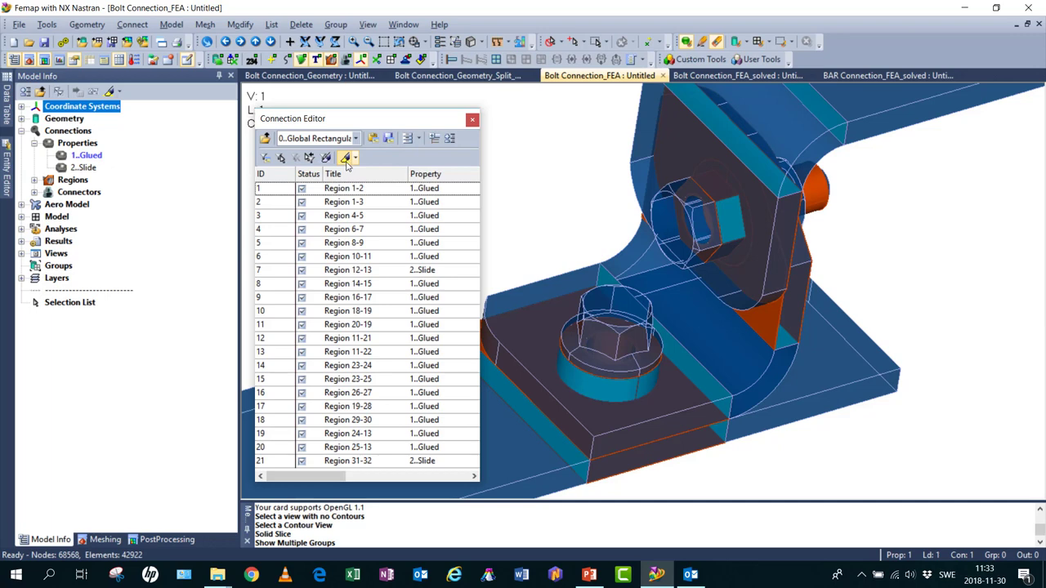
pyautogui.click(342, 464)
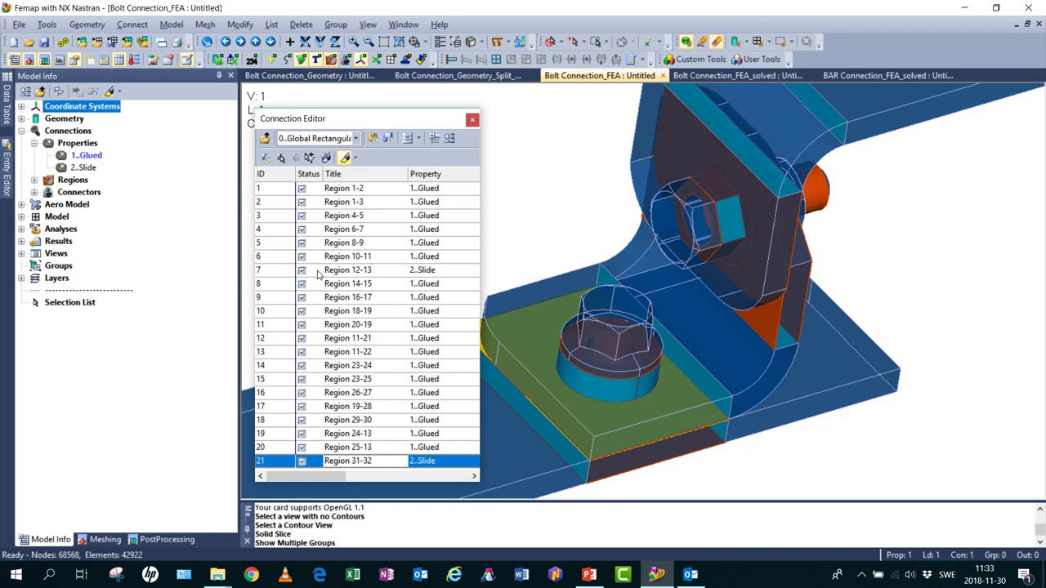
pyautogui.click(341, 274)
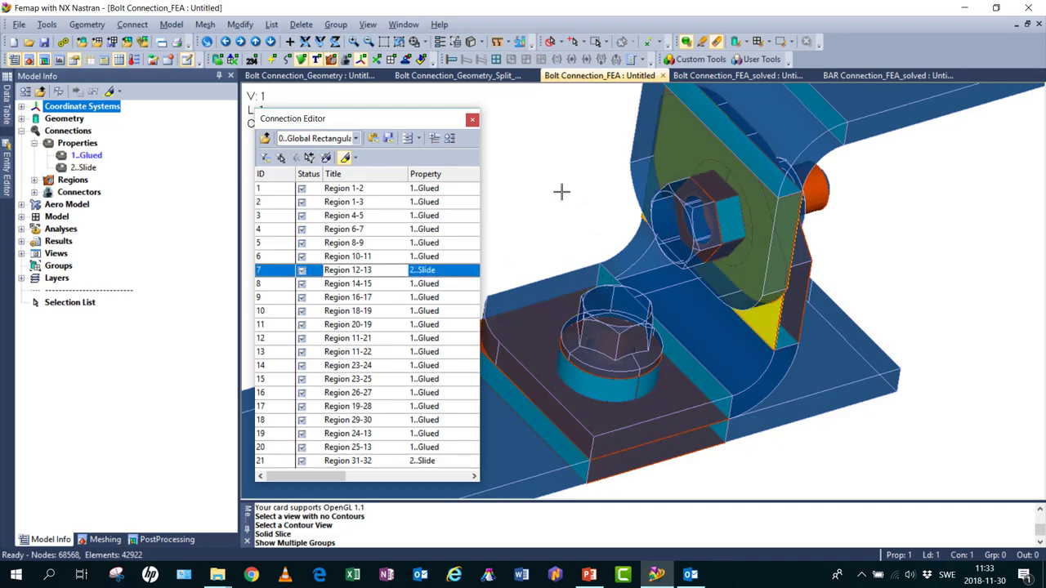
pyautogui.click(472, 120)
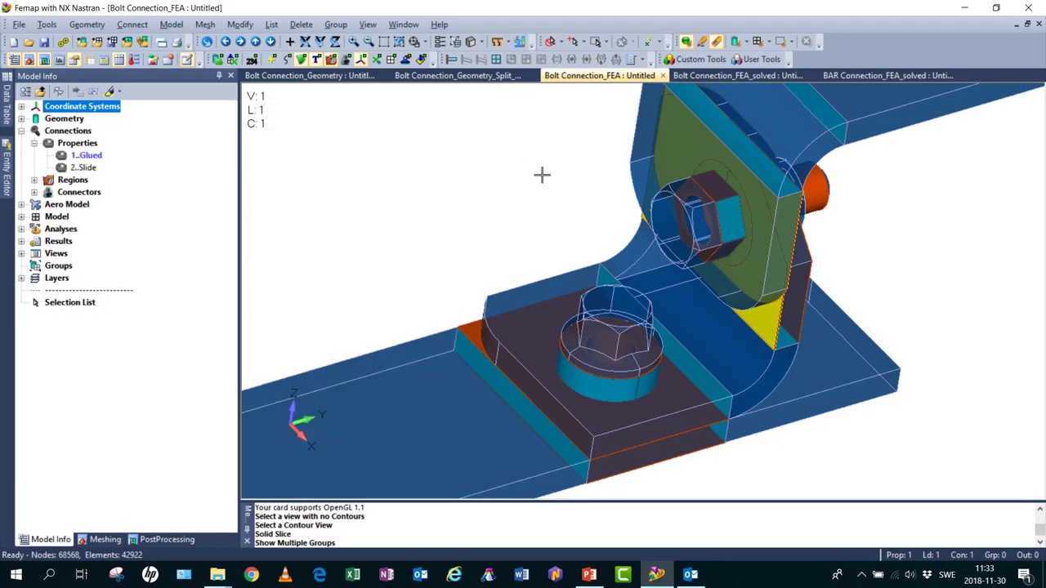
# Step: Show the whole meshed assembly with its constraints and loads displayed
pyautogui.click(399, 42)
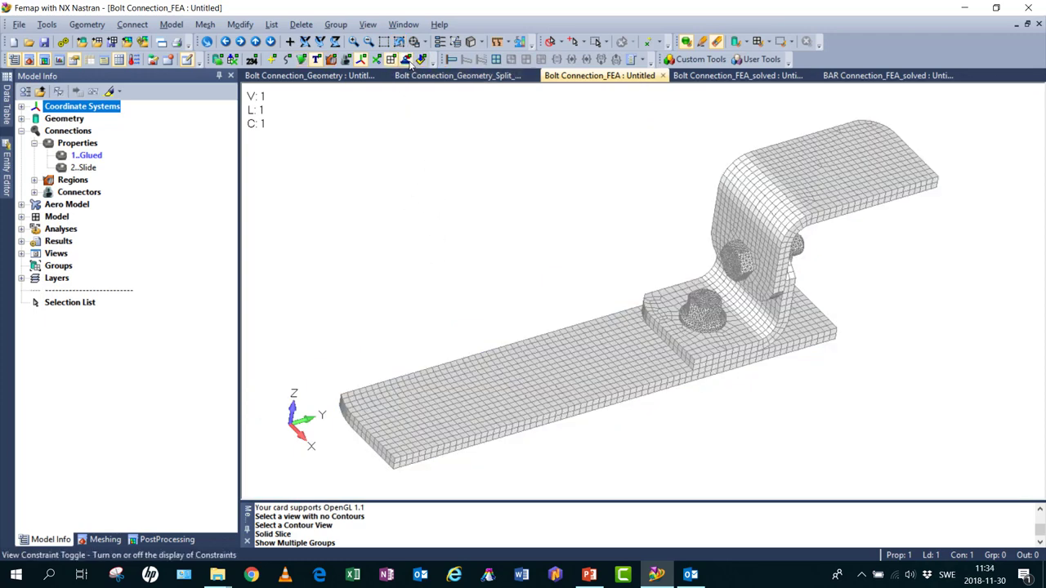
pyautogui.click(406, 60)
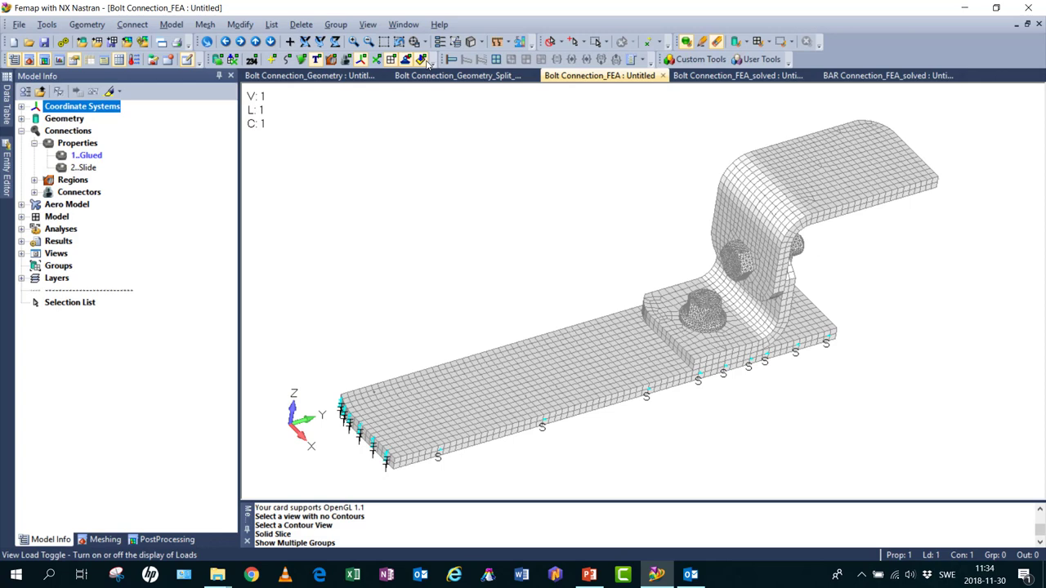
pyautogui.click(422, 60)
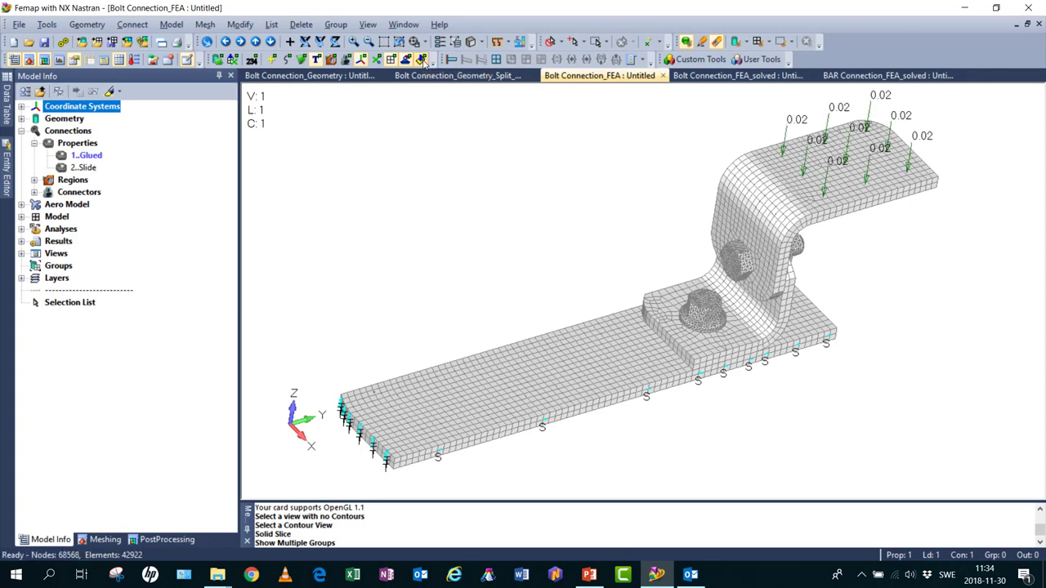
# Step: Switch to the Bolt Connection_FEA_solved model and show only the groups Bolt_1, Bolt_2, Nut_2 and Nut_3 in the Von Mises stress contour
pyautogui.hotkey('ctrl', 'Tab')
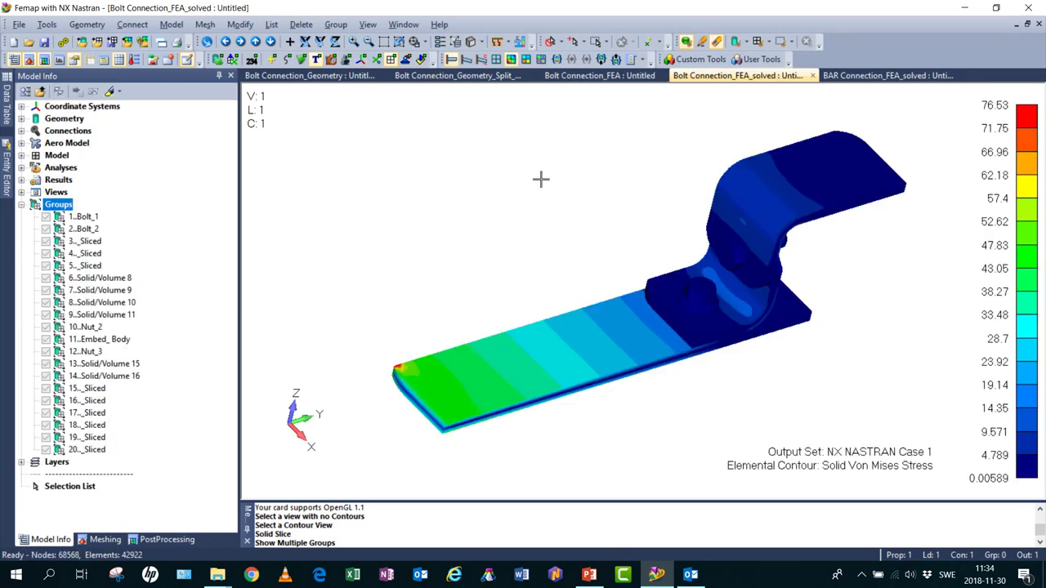
pyautogui.rightClick(57, 207)
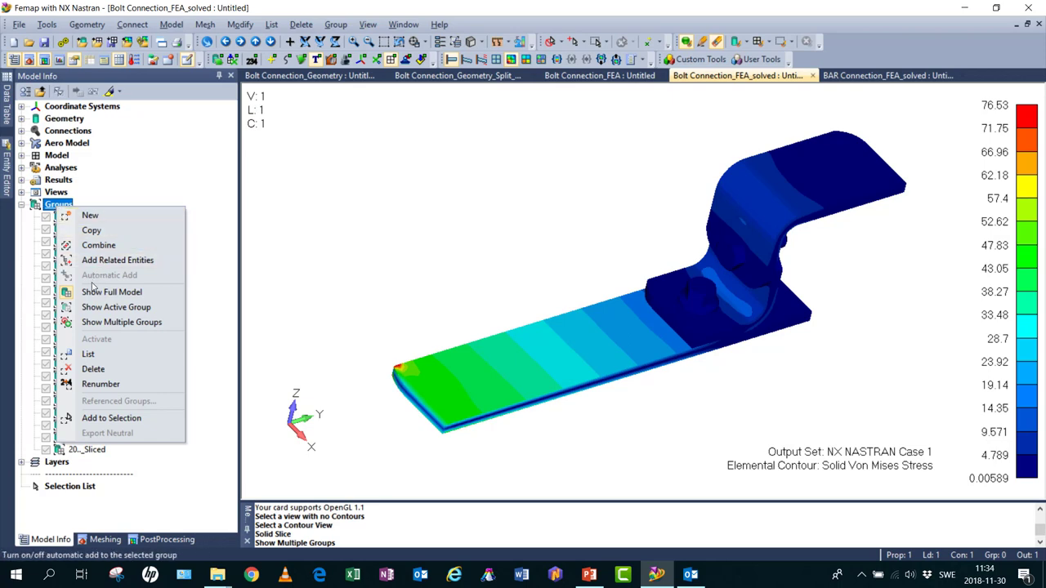
pyautogui.click(96, 322)
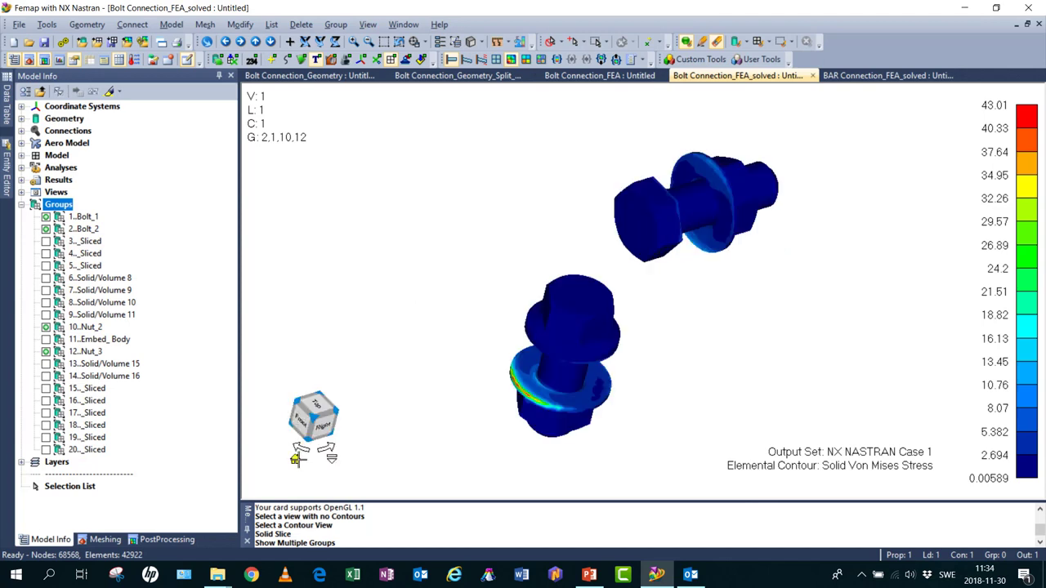
pyautogui.click(295, 456)
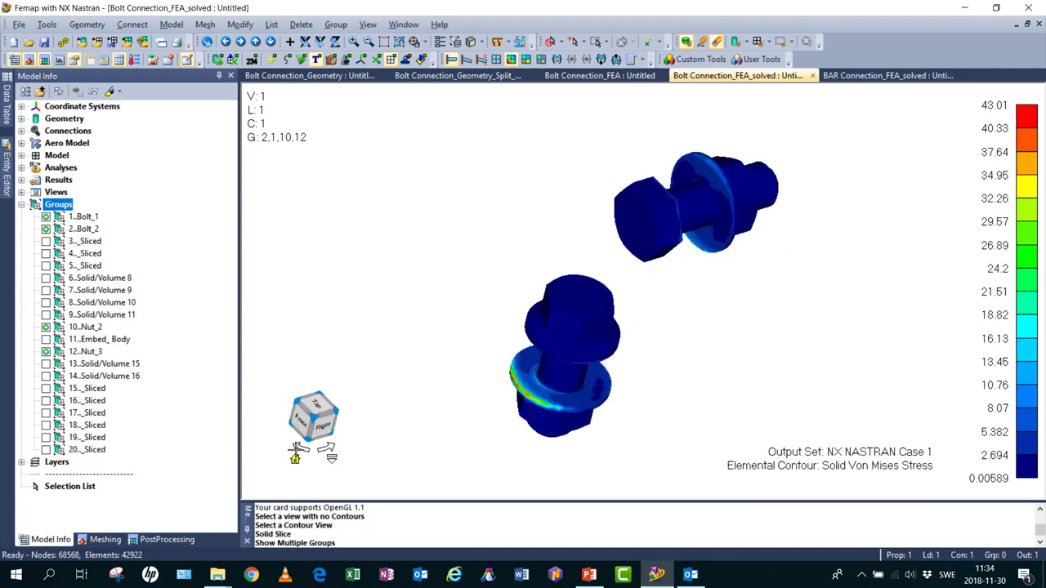
# Step: Exclude the Nut_3 and Nut_2 groups so the Von Mises contour shows only Bolt_1 and Bolt_2
pyautogui.click(45, 352)
pyautogui.click(46, 327)
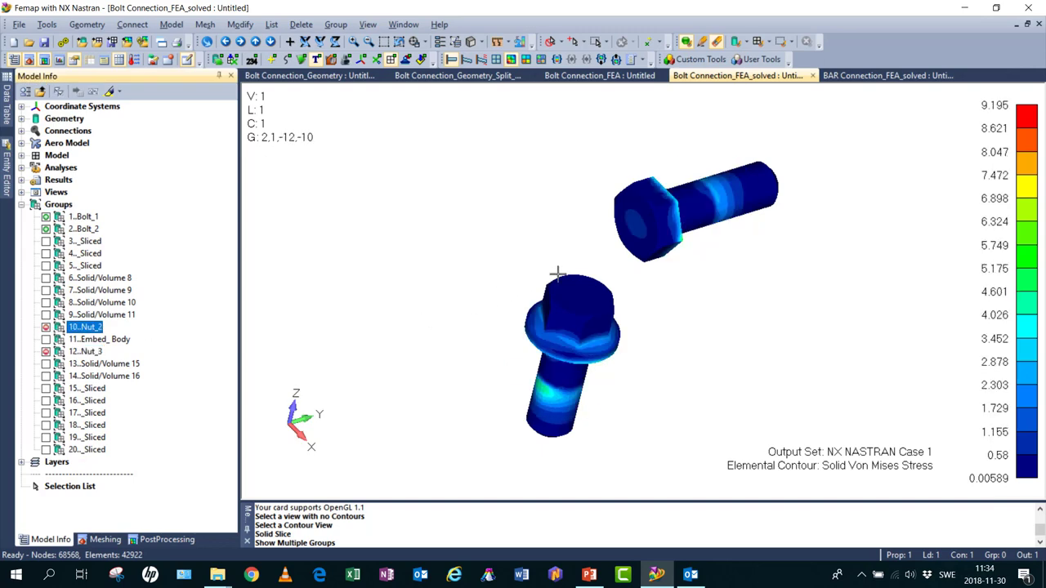
# Step: Switch to the BAR Connection_FEA_solved model and temporarily hide the solid elements to examine the beam and rigid elements at the bolt holes
pyautogui.click(866, 75)
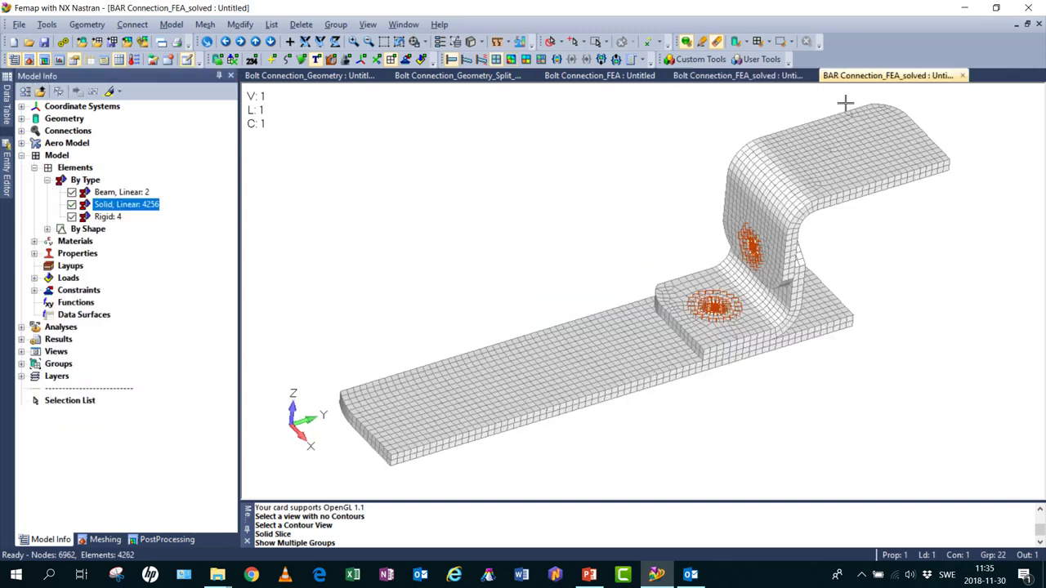
pyautogui.click(384, 42)
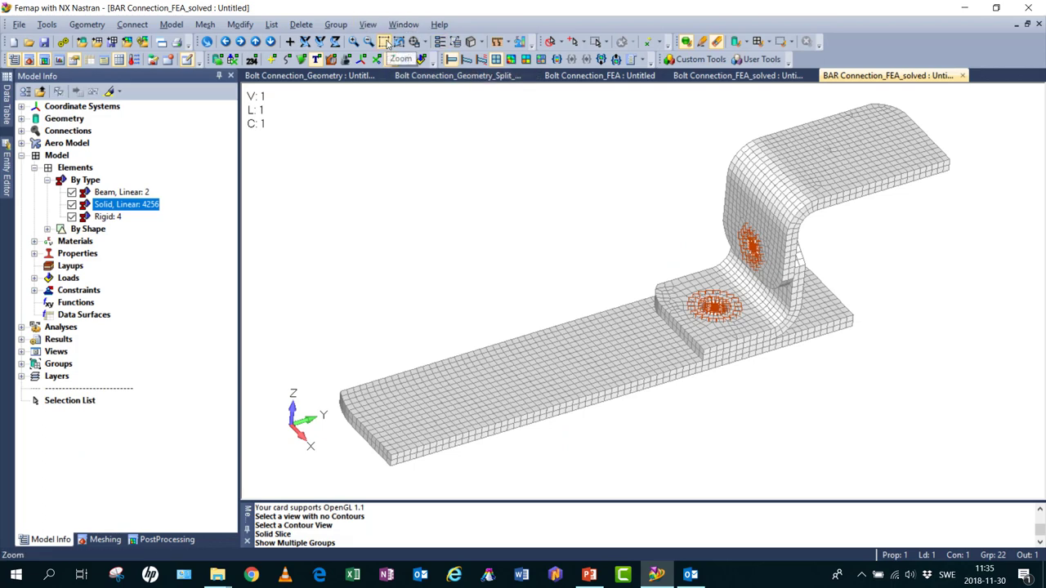
pyautogui.click(639, 217)
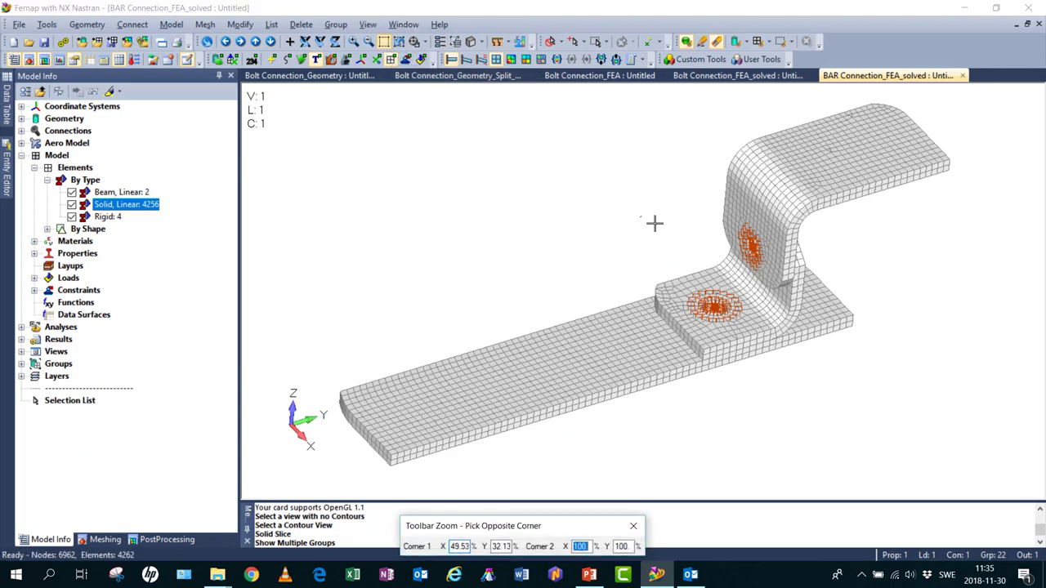
pyautogui.click(833, 365)
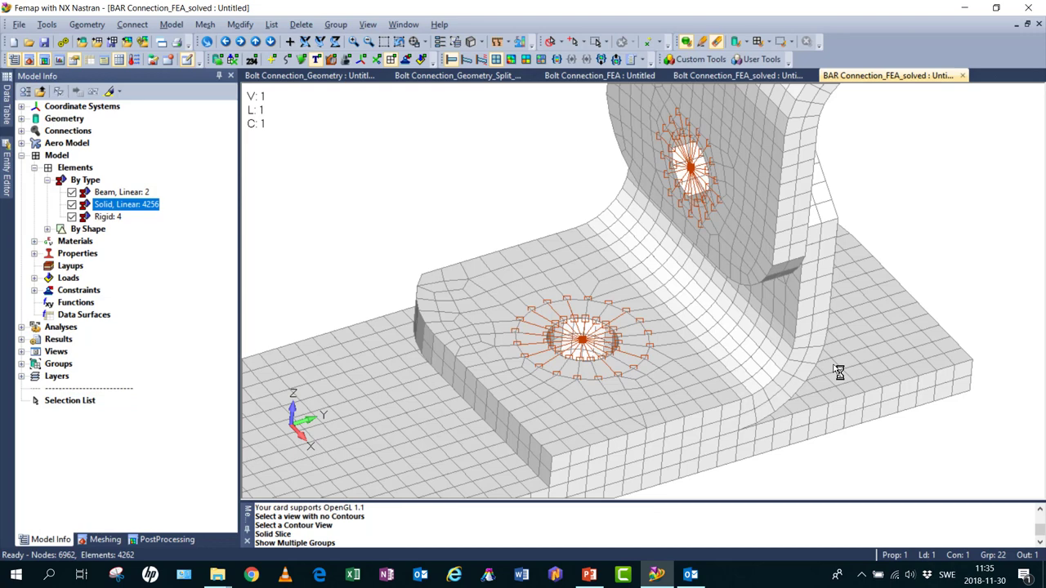
pyautogui.click(72, 205)
pyautogui.click(72, 205)
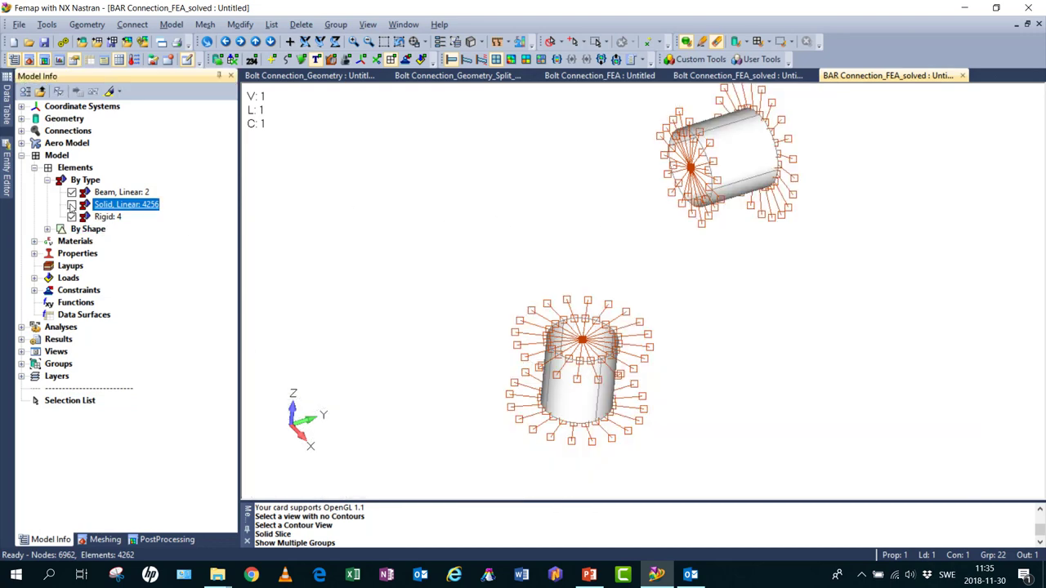
pyautogui.click(72, 205)
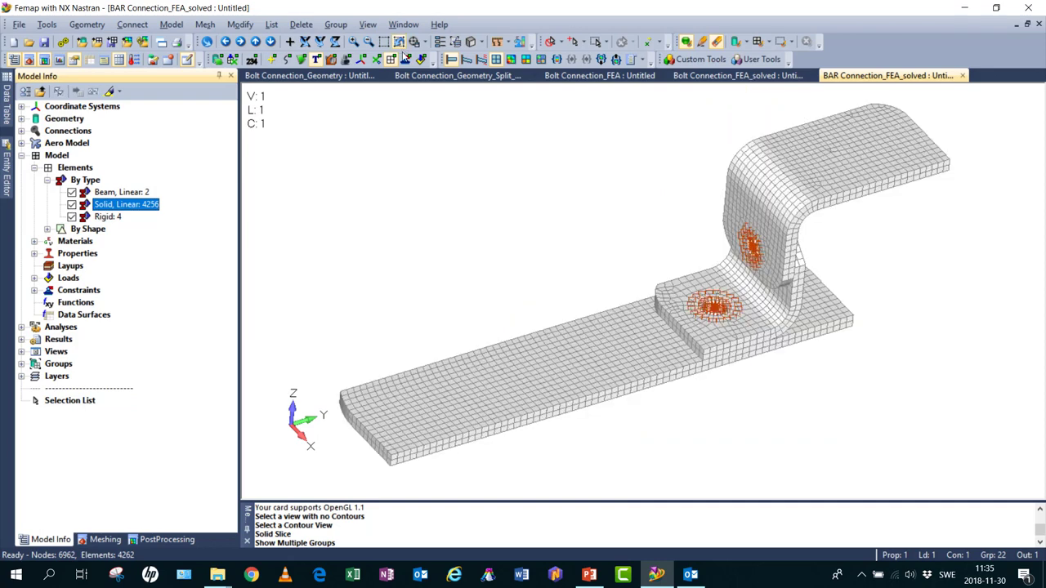
# Step: Display the constraints and loads on the whole bar-connection model together with its solid Von Mises stress contour
pyautogui.click(407, 59)
pyautogui.click(422, 60)
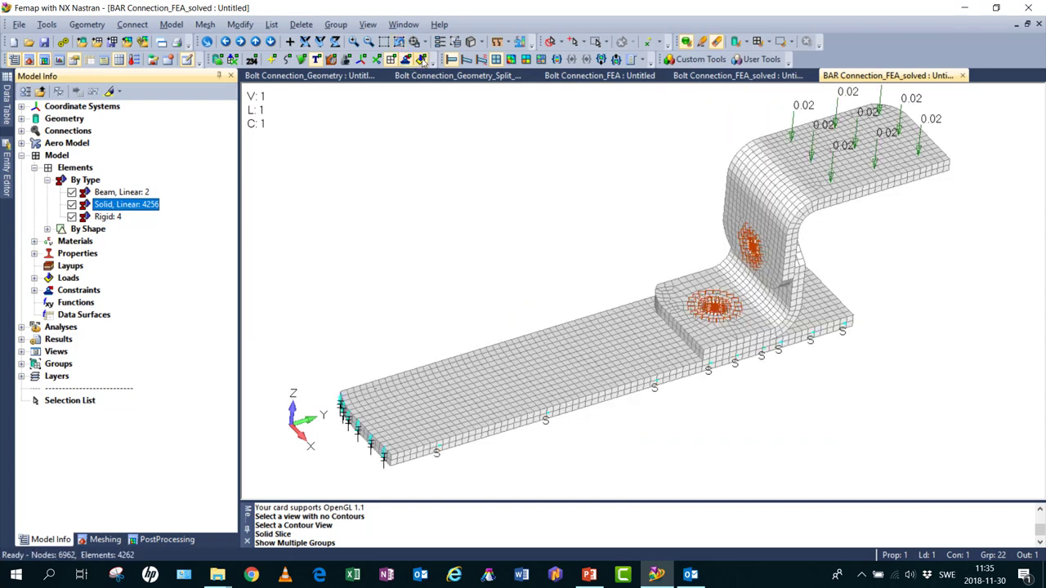
pyautogui.click(511, 60)
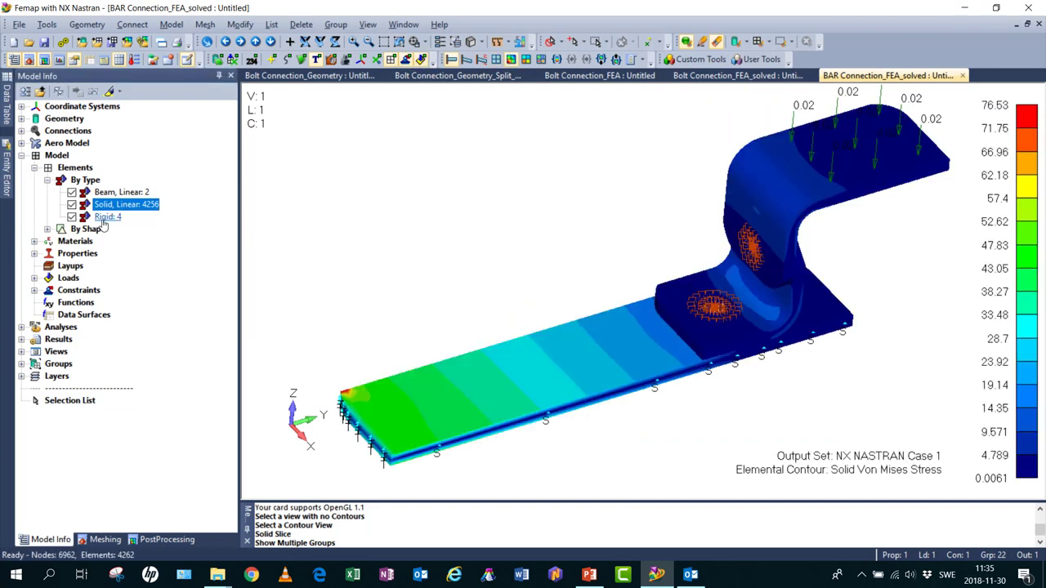
pyautogui.click(72, 205)
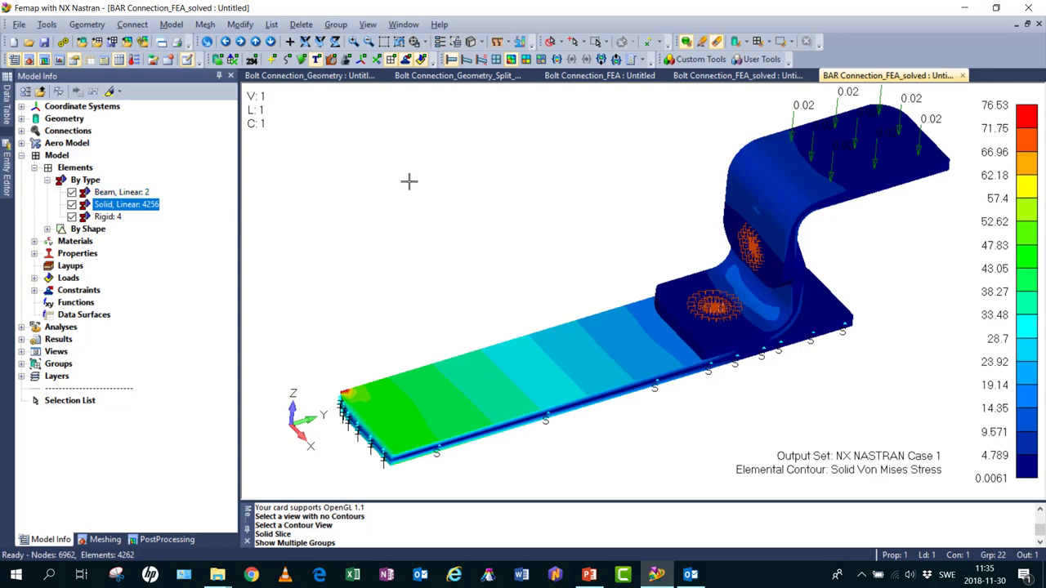